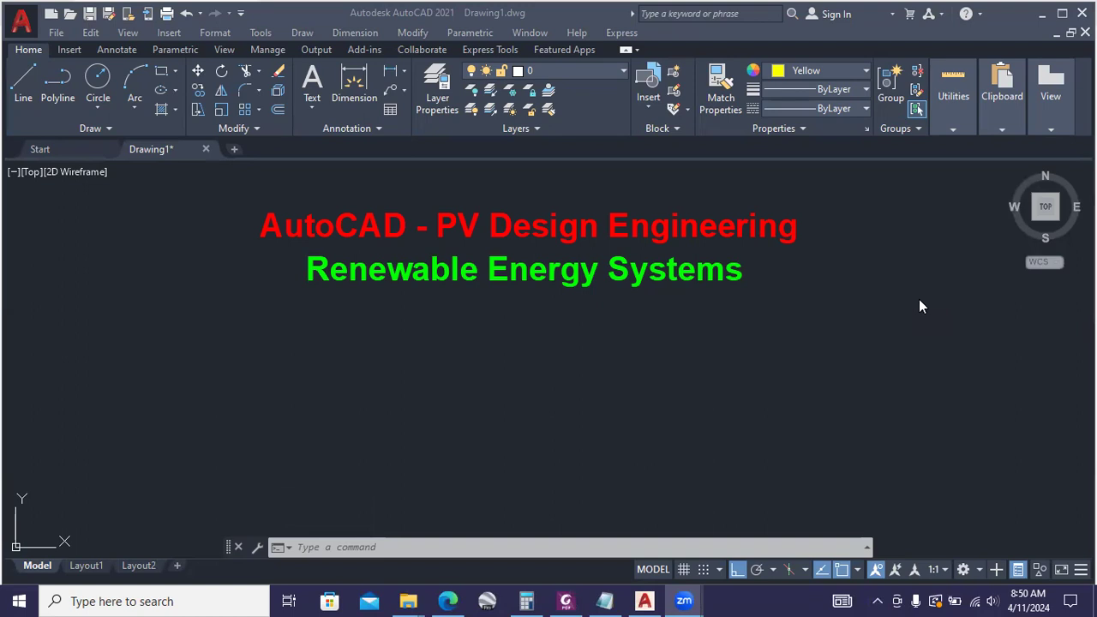
- Draw guide lines 1303 long horizontally and 2384 long vertically below the title text
click(381, 390)
text(l)
key(Return)
click(340, 412)
text(1303)
key(Return)
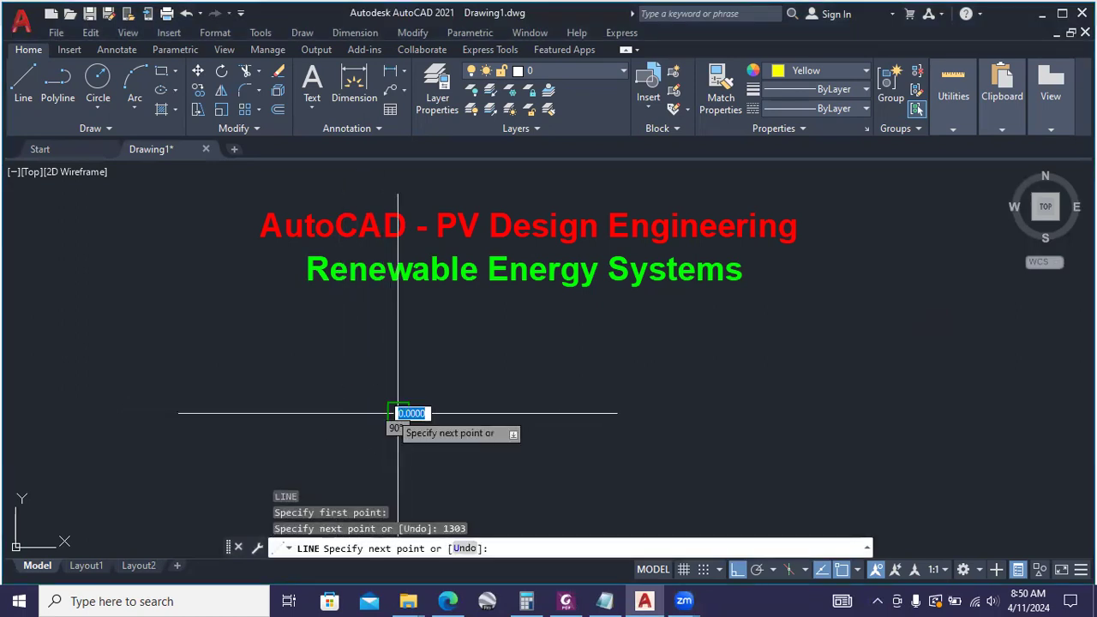
text(2384)
key(Return)
key(Escape)
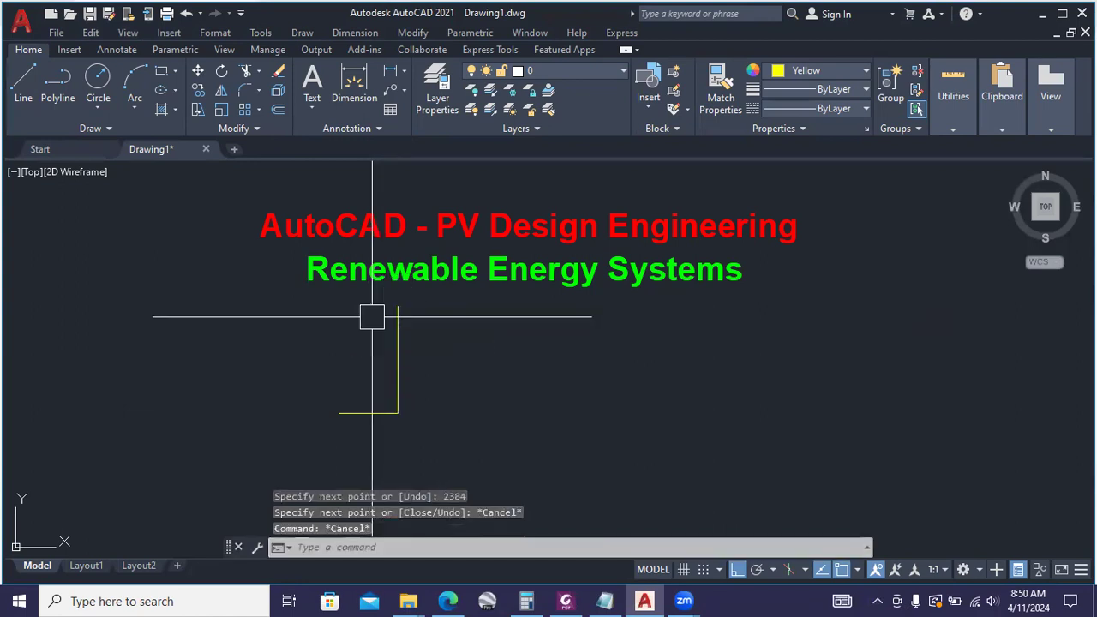
- Draw a rectangle between the guide line ends with RECTANG
text(rec)
key(Return)
click(397, 306)
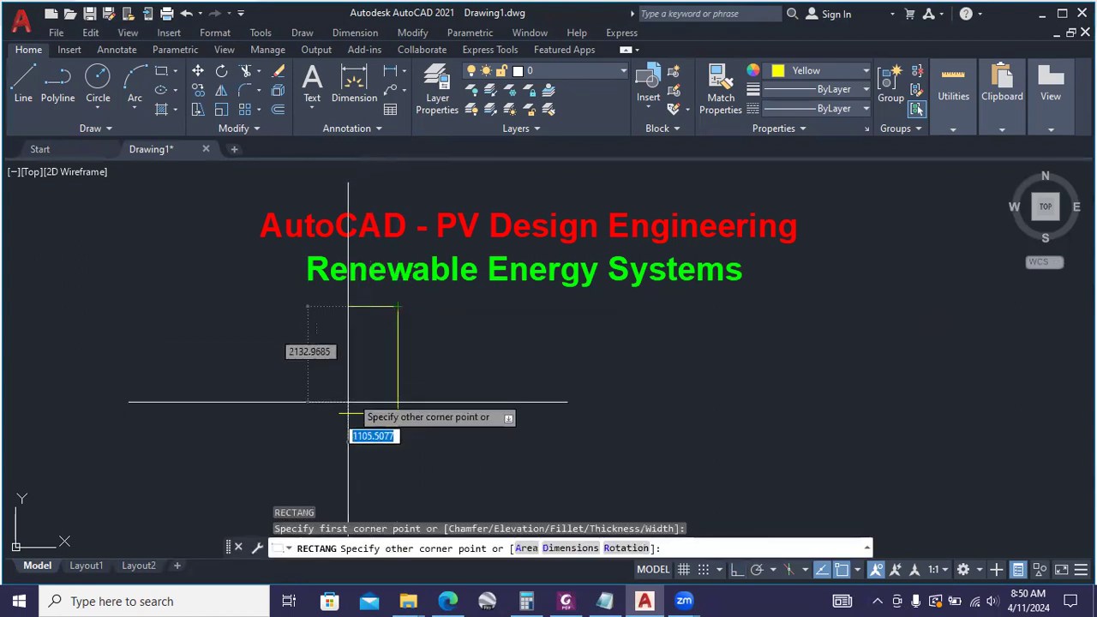
click(339, 414)
key(Escape)
- Move the new rectangle further to the left
click(363, 368)
click(340, 413)
text(m)
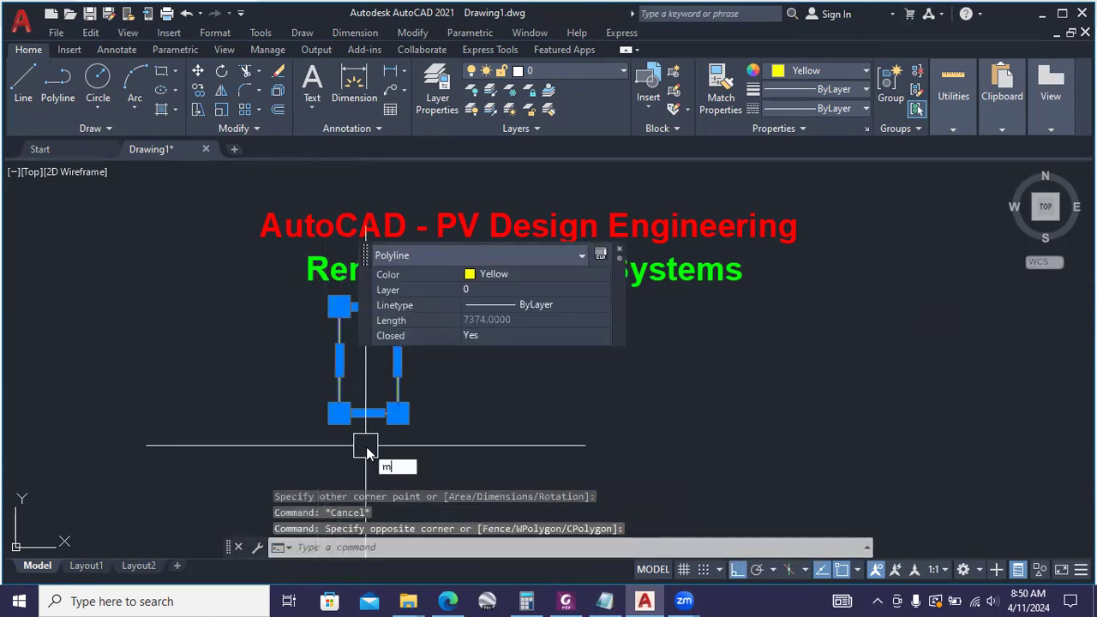
key(Return)
click(398, 413)
click(330, 413)
key(Escape)
- Erase the two leftover guide lines
click(409, 444)
click(384, 418)
text(e)
key(Return)
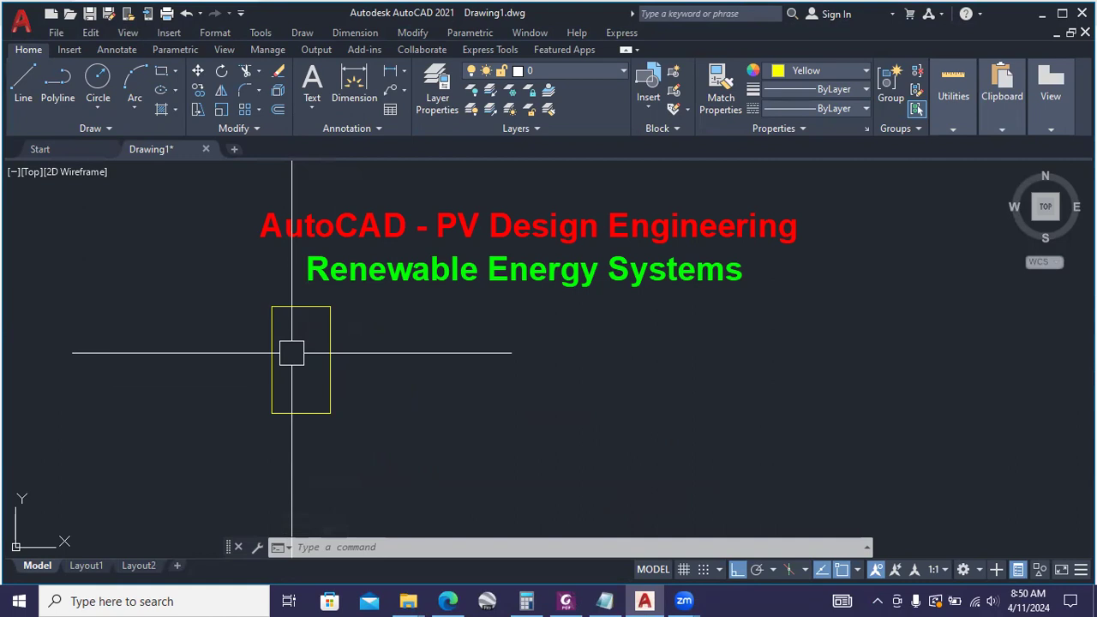
- Place a vertical construction line along the rectangle's right edge and select it
key(Escape)
key(Escape)
text(xl)
key(Return)
text(v)
key(Return)
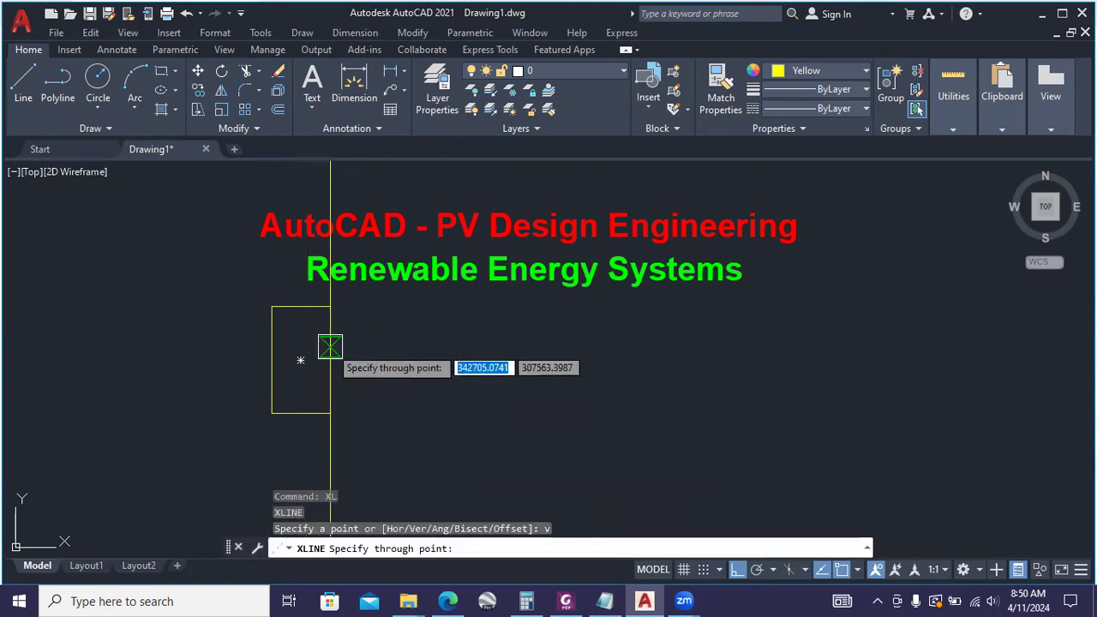
click(330, 360)
key(Escape)
key(Escape)
scroll(342, 432, up, 4)
click(338, 434)
click(294, 423)
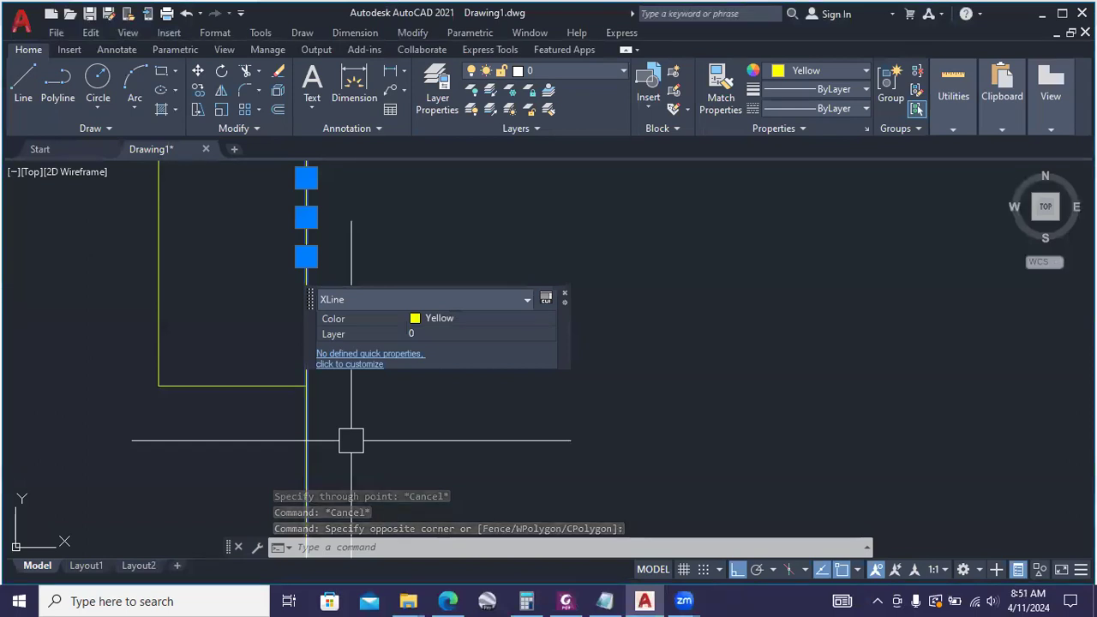
- Offset the construction line by 25.4 to create a parallel copy
text(o)
key(Return)
click(351, 440)
text(25.4)
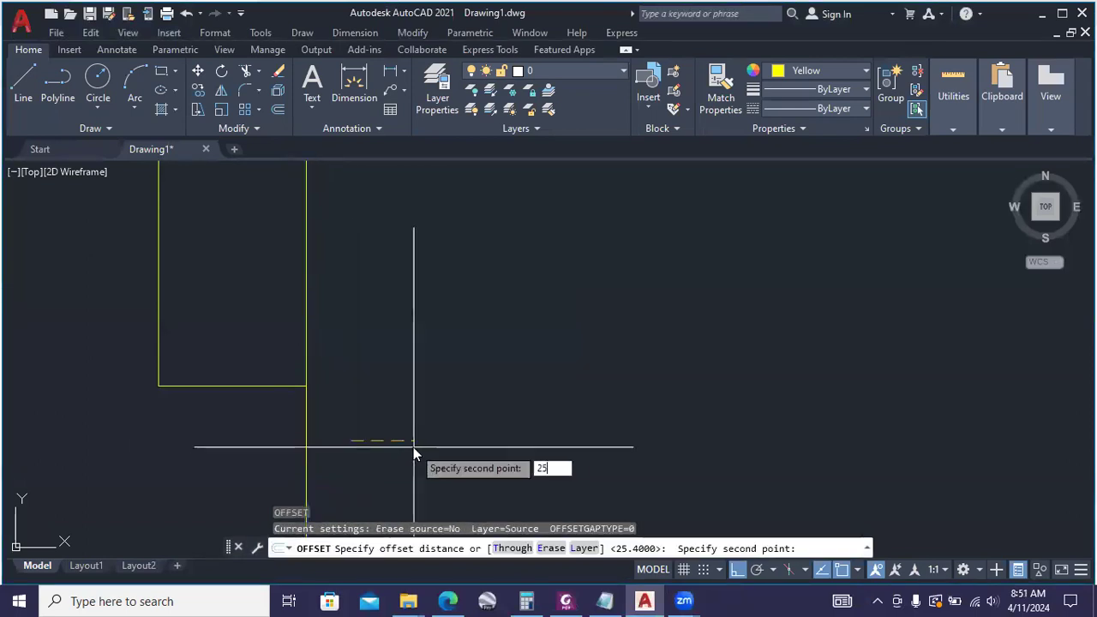
key(Return)
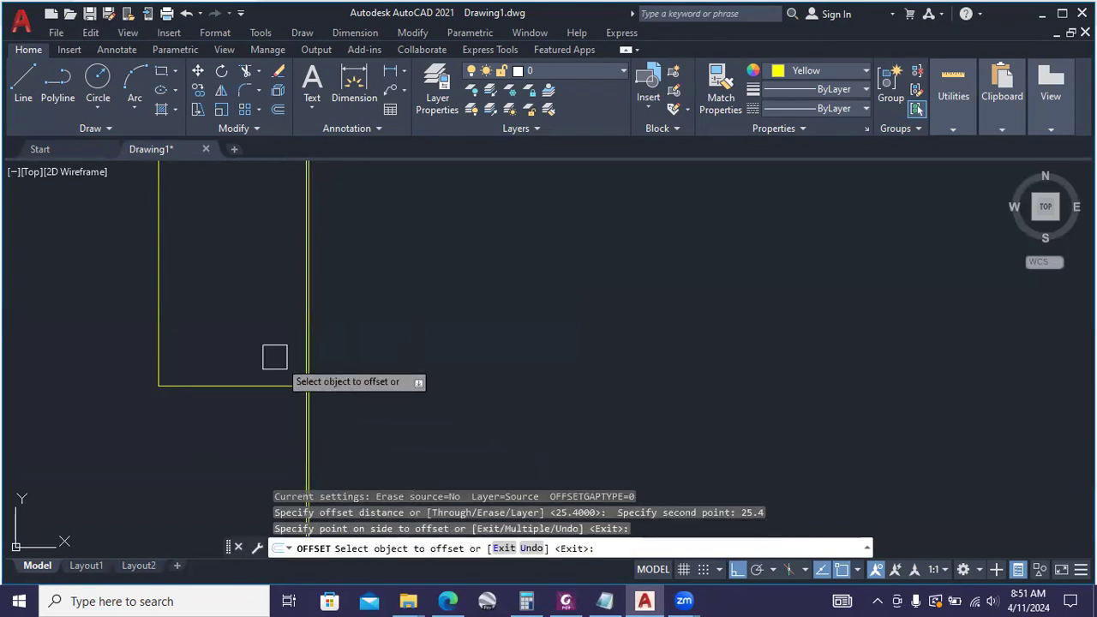
key(Escape)
- Select the rectangle outline and start the Copy command with CO
click(275, 355)
click(105, 347)
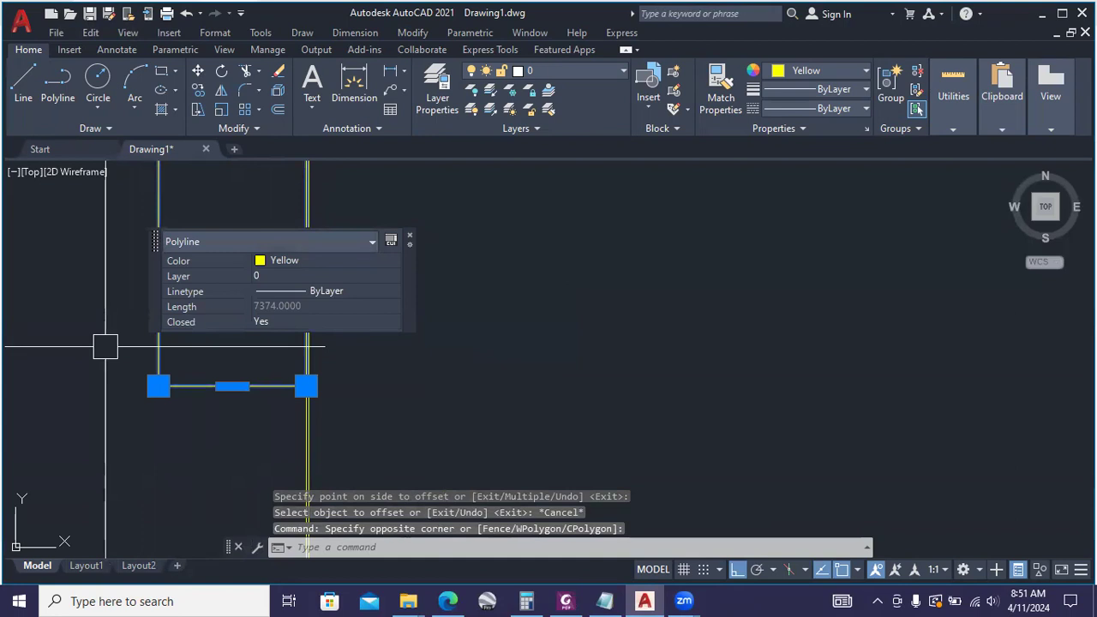
key(Escape)
click(200, 419)
click(127, 333)
text(c)
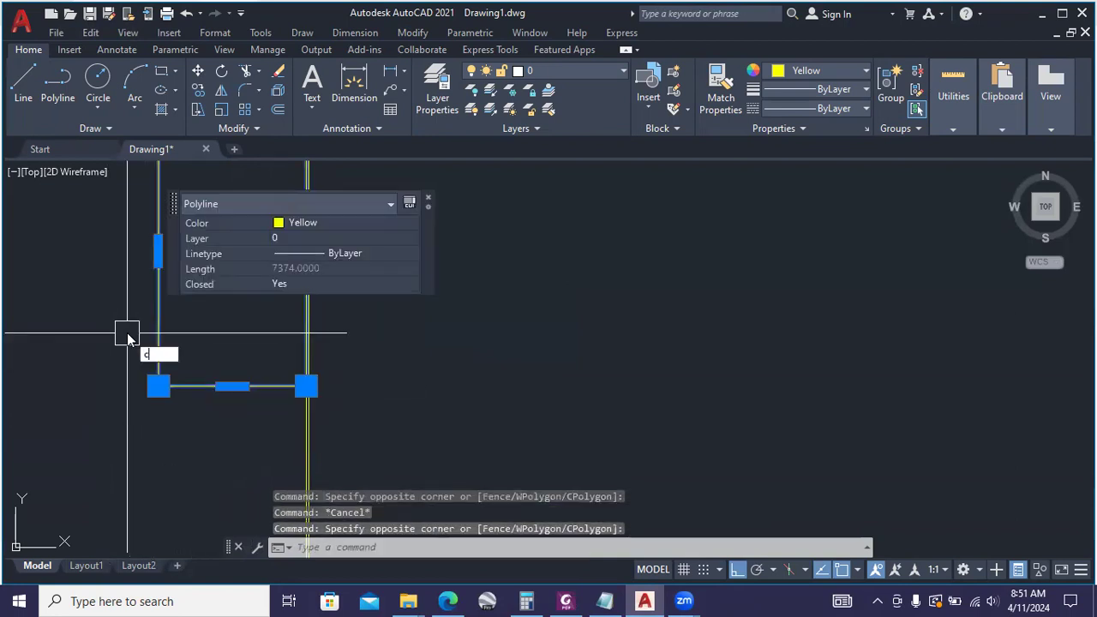
text(o)
key(Return)
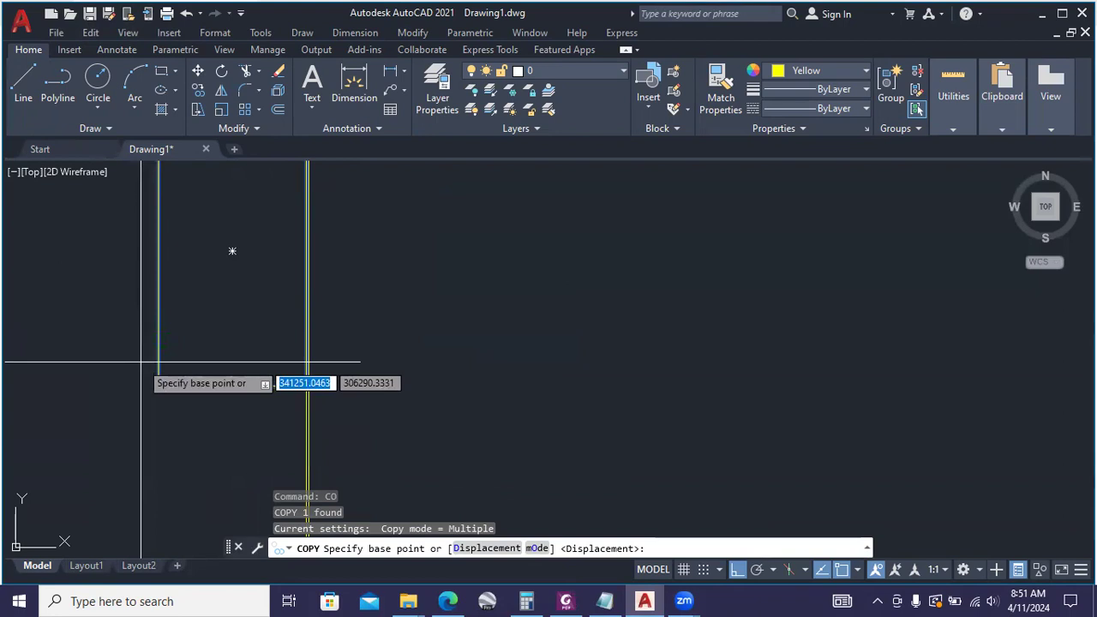
- From the rectangle's corner, array-copy it to 5 items spaced edge to edge in a row
click(157, 386)
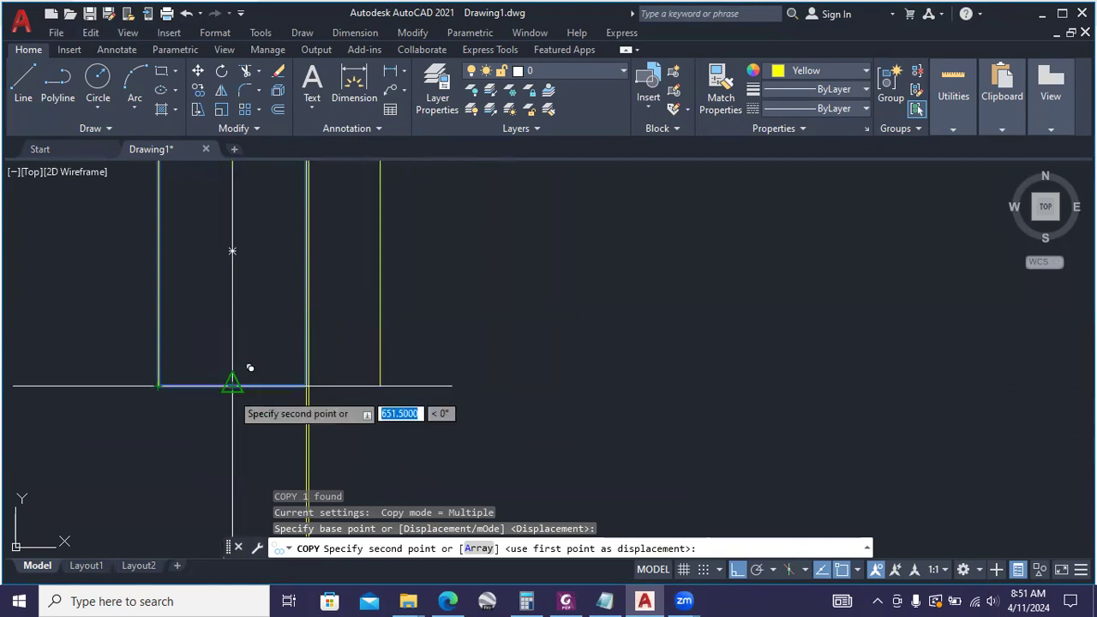
text(a)
key(Return)
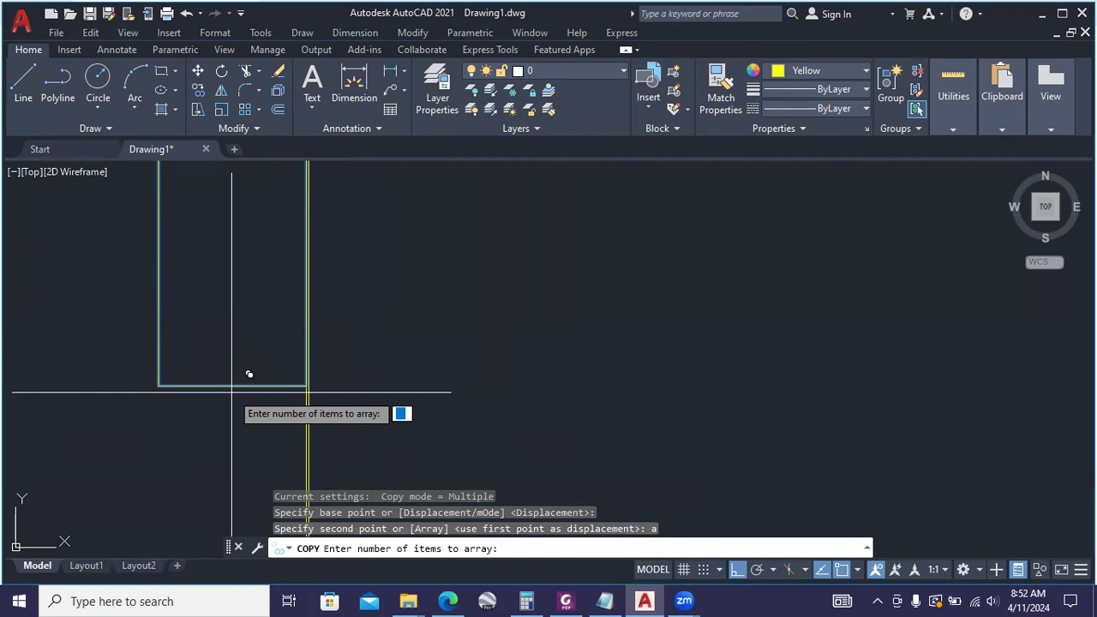
text(5)
key(Return)
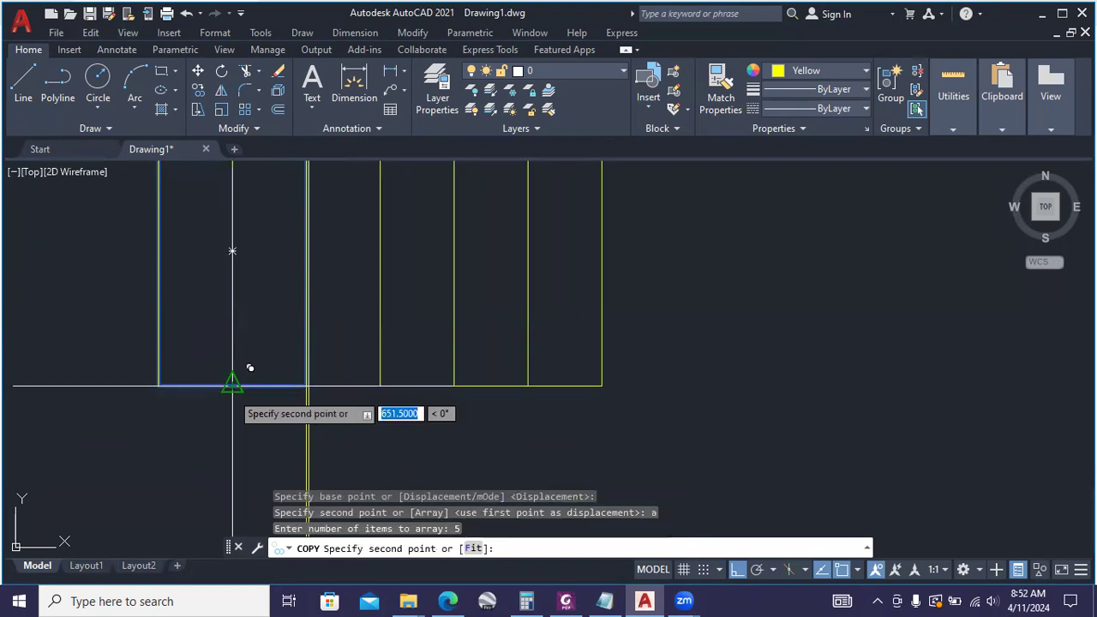
scroll(276, 376, up, 3)
scroll(391, 331, up, 2)
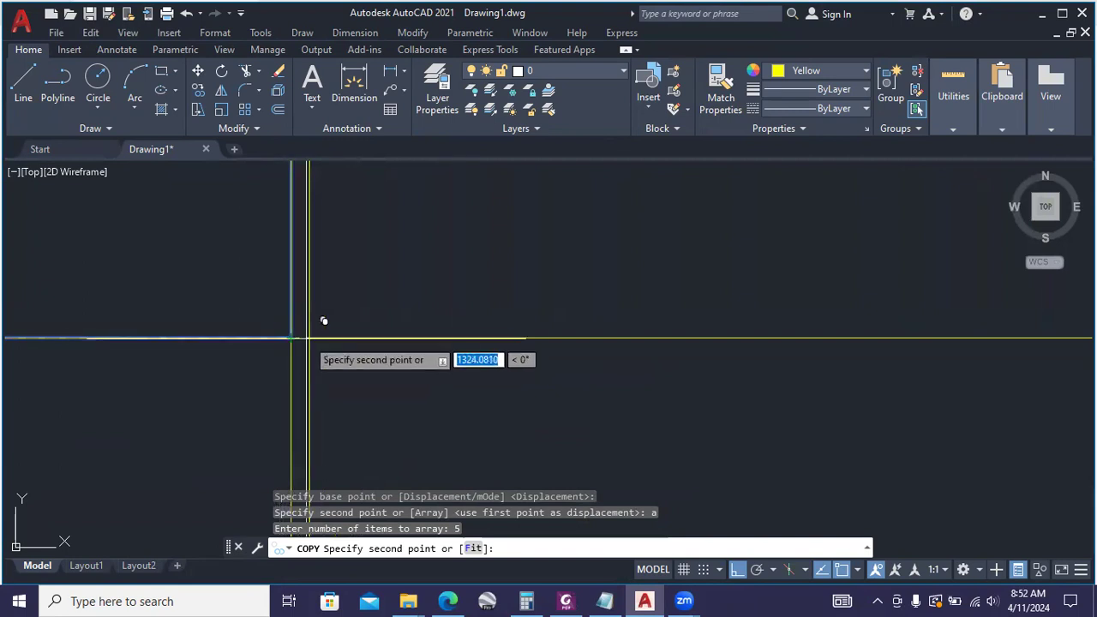
click(305, 341)
scroll(306, 337, down, 2)
scroll(314, 343, down, 2)
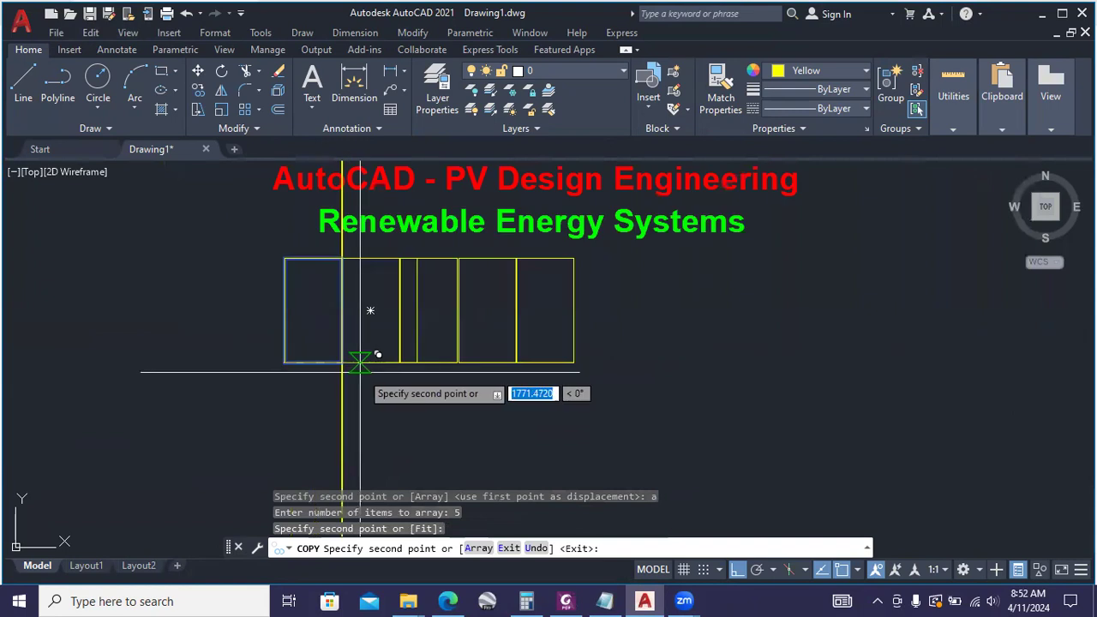
key(Escape)
key(Escape)
key(Escape)
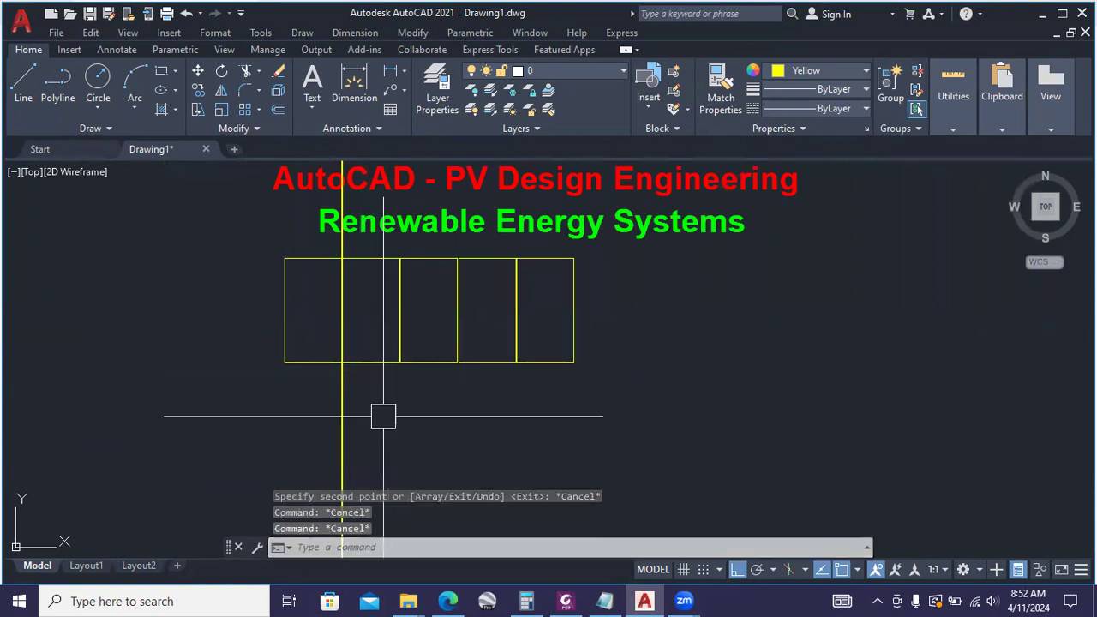
- Erase both vertical construction lines
click(342, 408)
click(300, 397)
text(e)
key(Return)
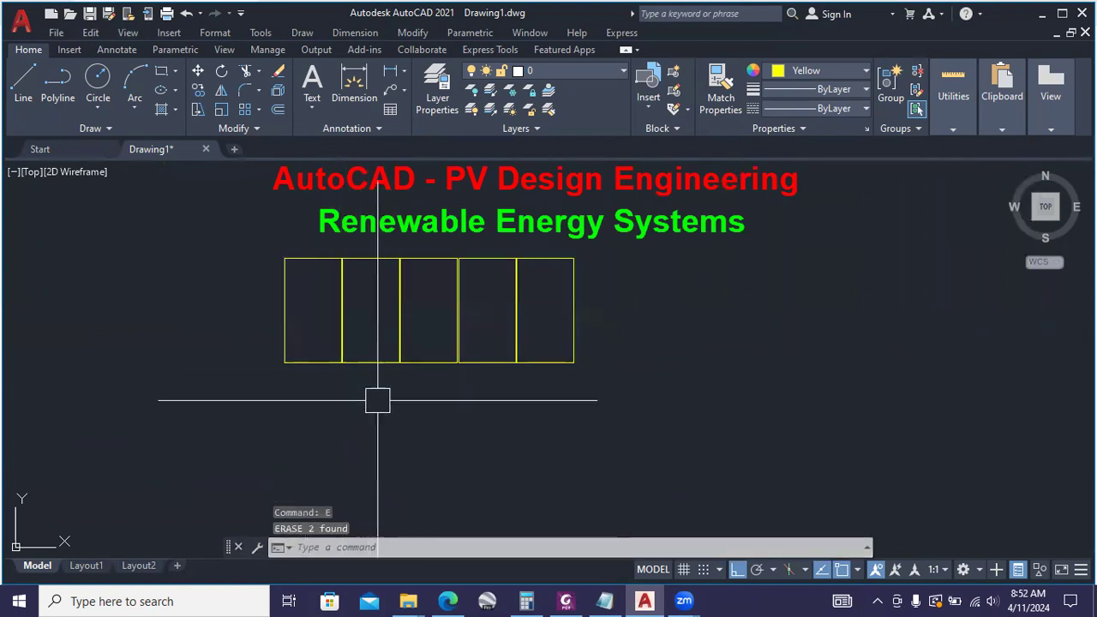
- Recentre the view on the rectangles and open and close the status bar customization list
middle_drag(377, 399, 393, 415)
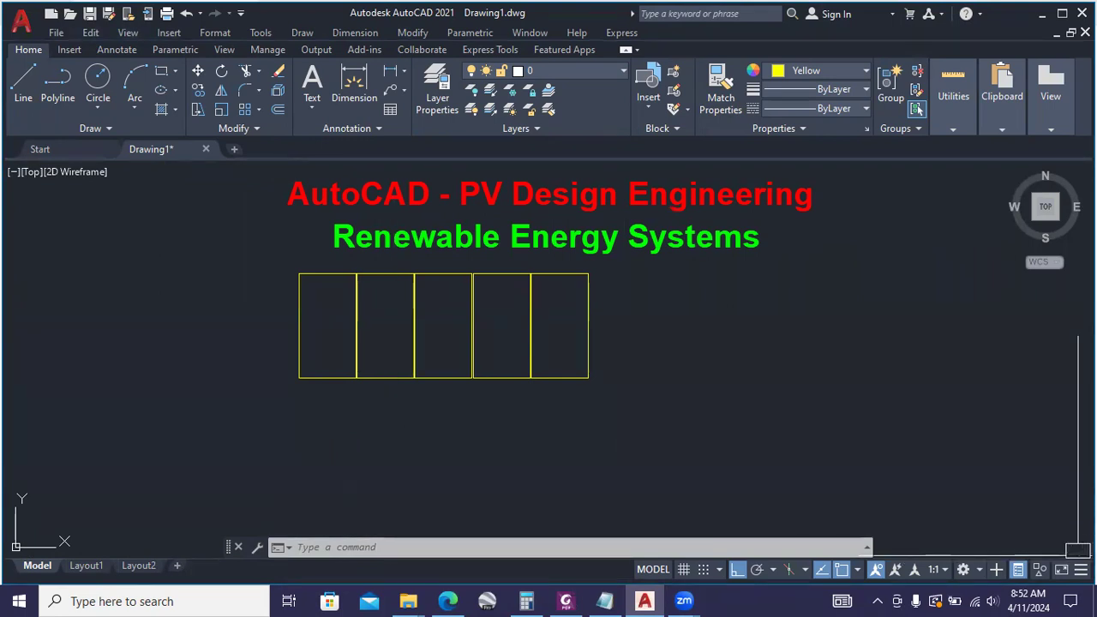
click(1081, 569)
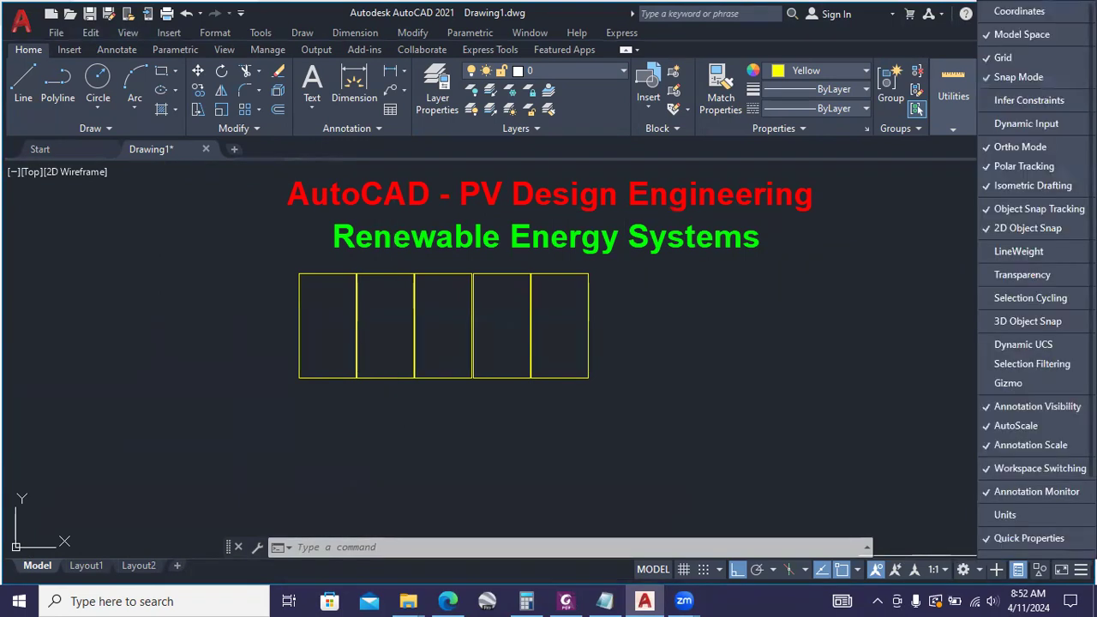
click(997, 542)
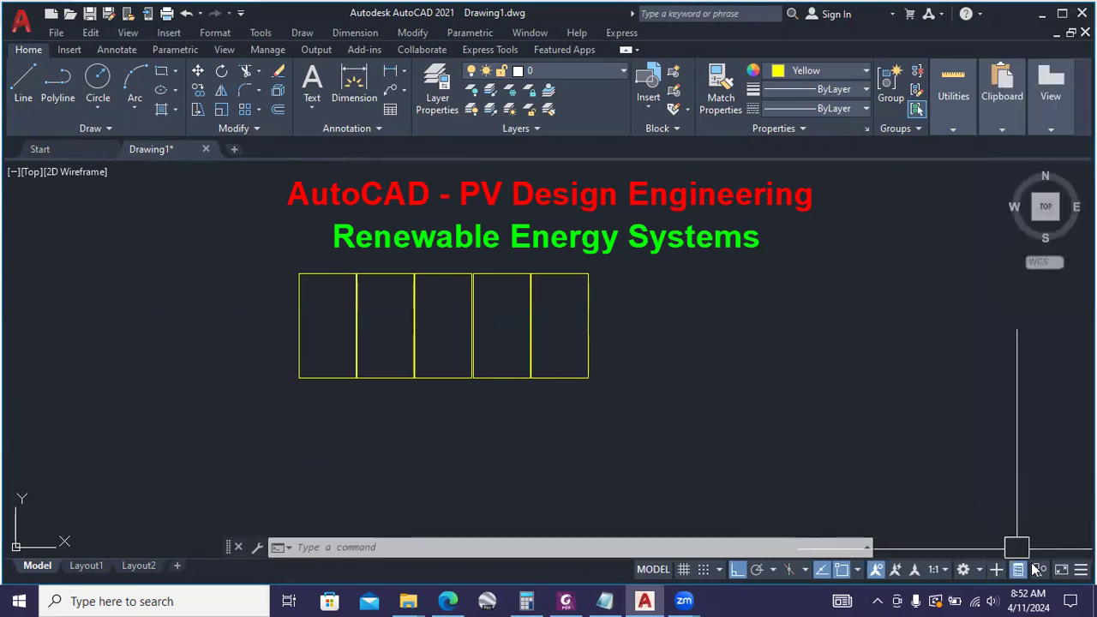
click(718, 362)
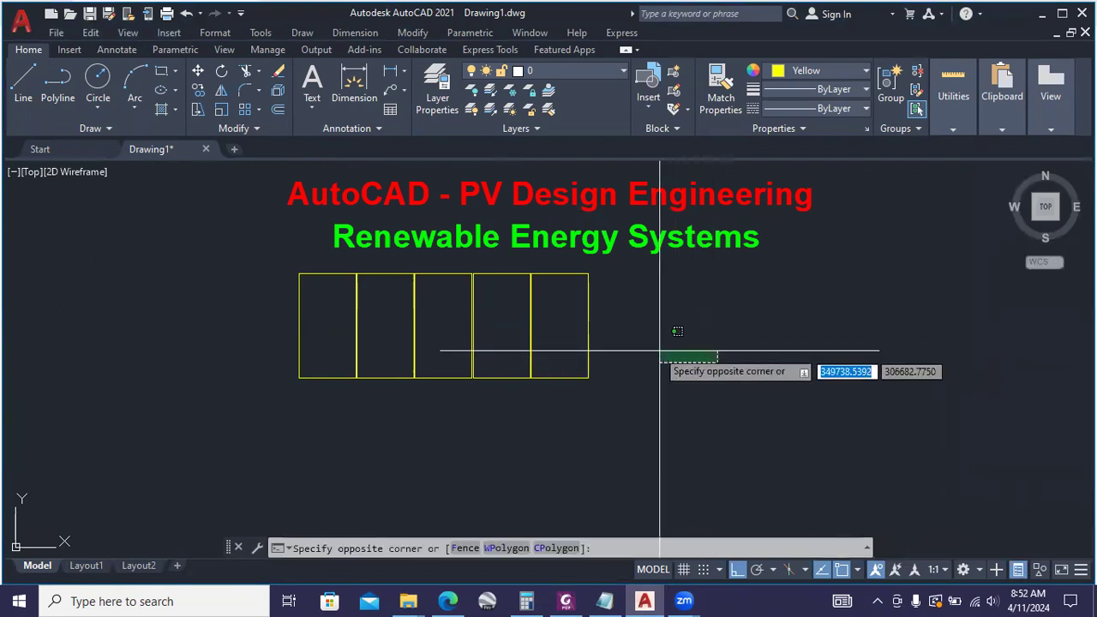
click(173, 328)
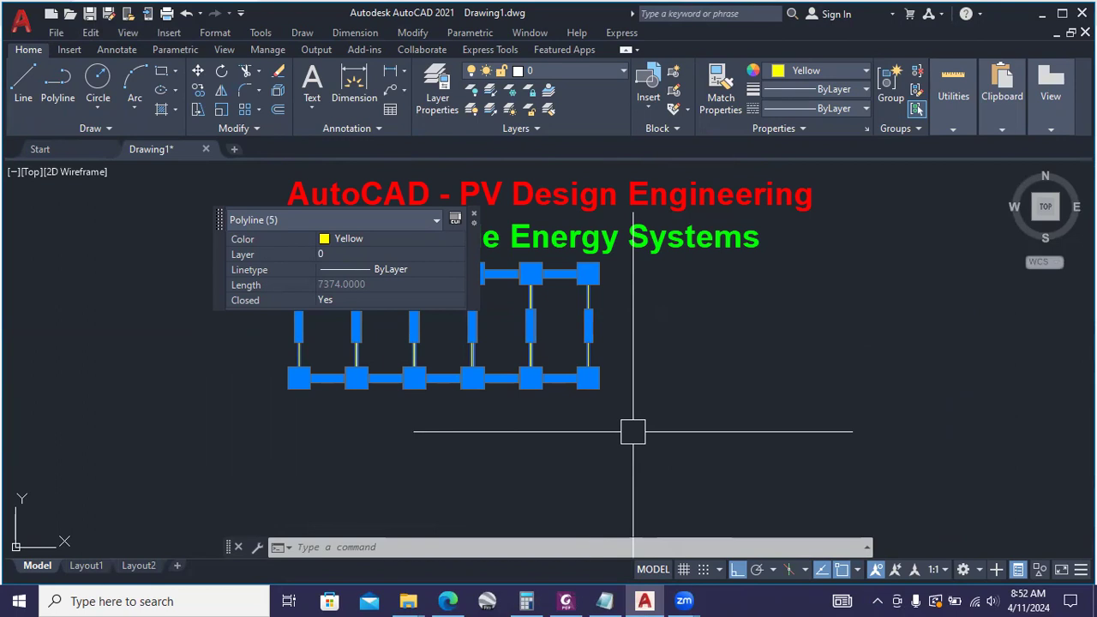
key(Escape)
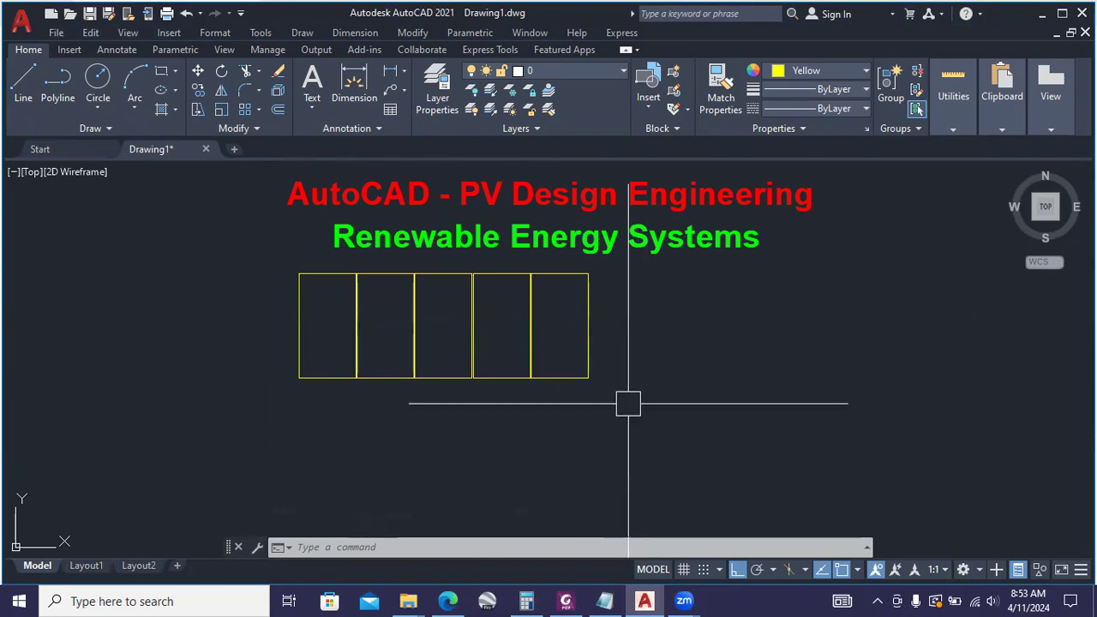
middle_drag(618, 405, 626, 429)
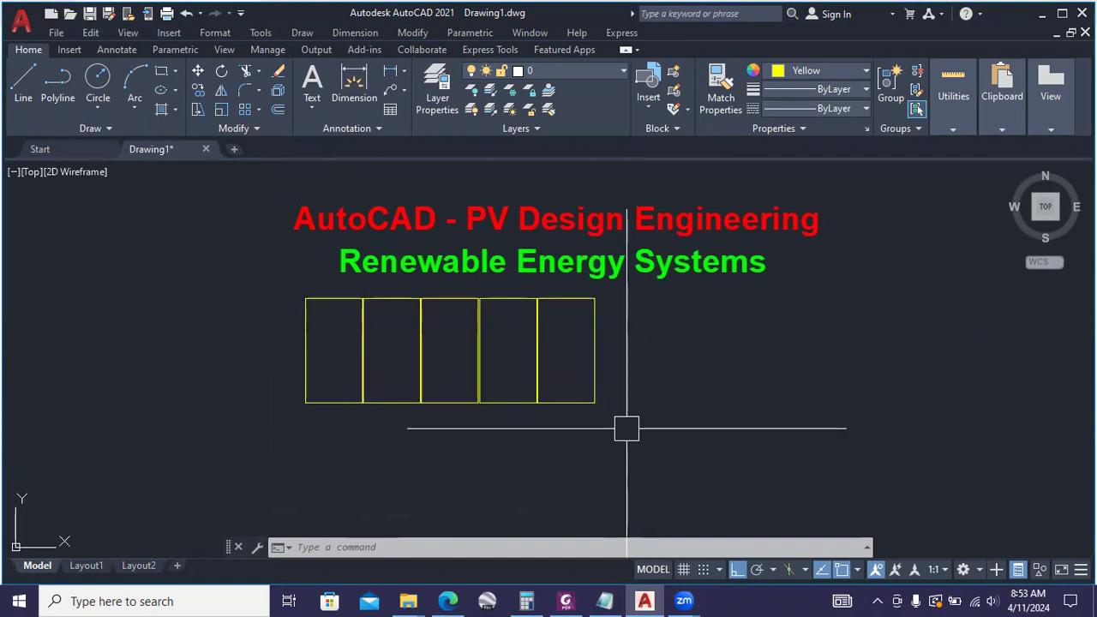